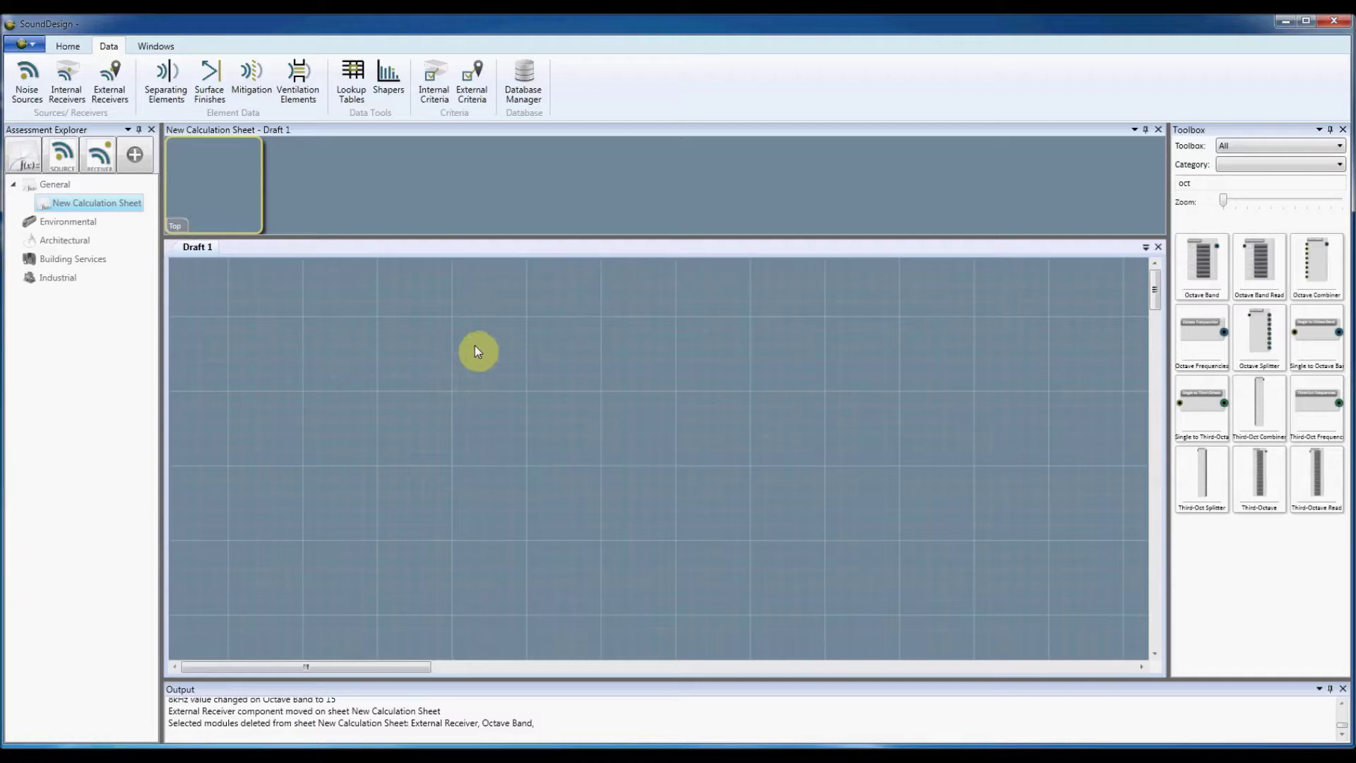
- Open the Separating Elements list and start a new separating element to view its entry form
click(167, 84)
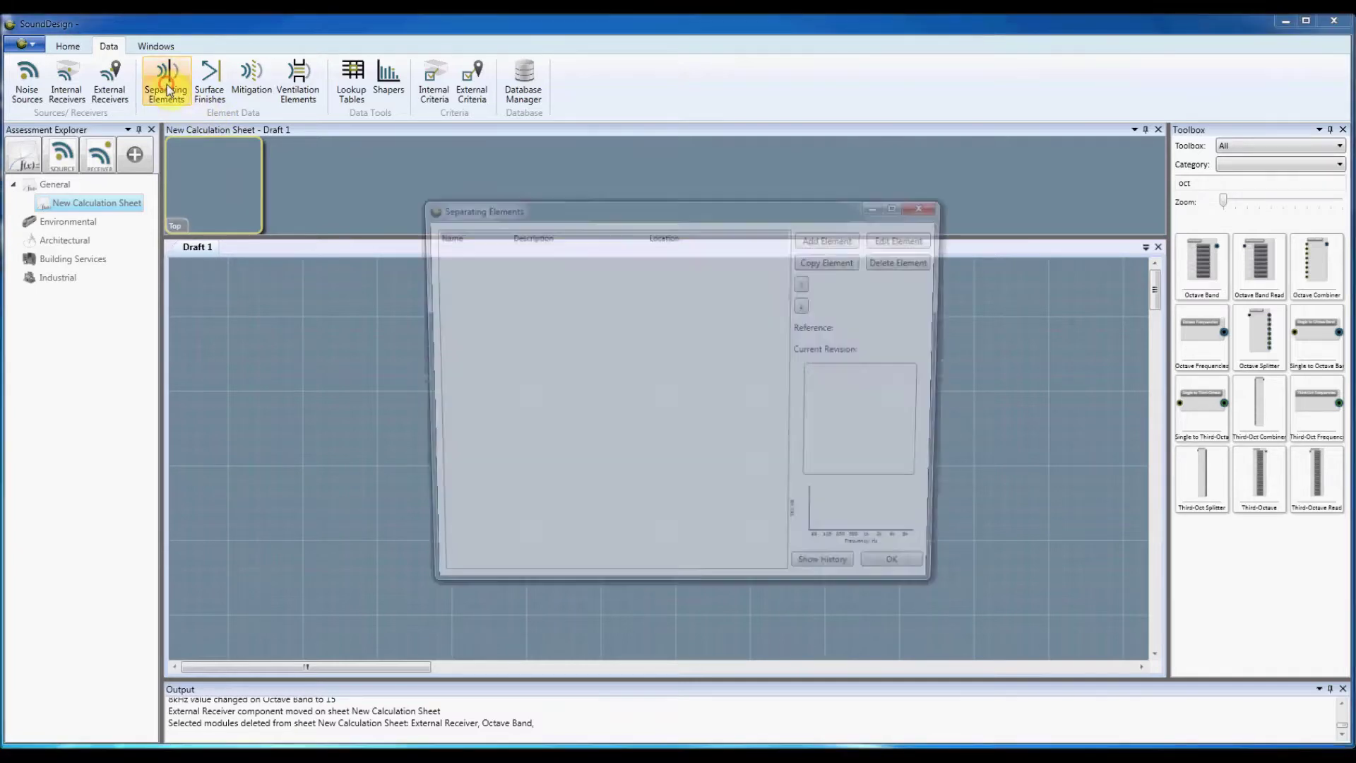
click(942, 204)
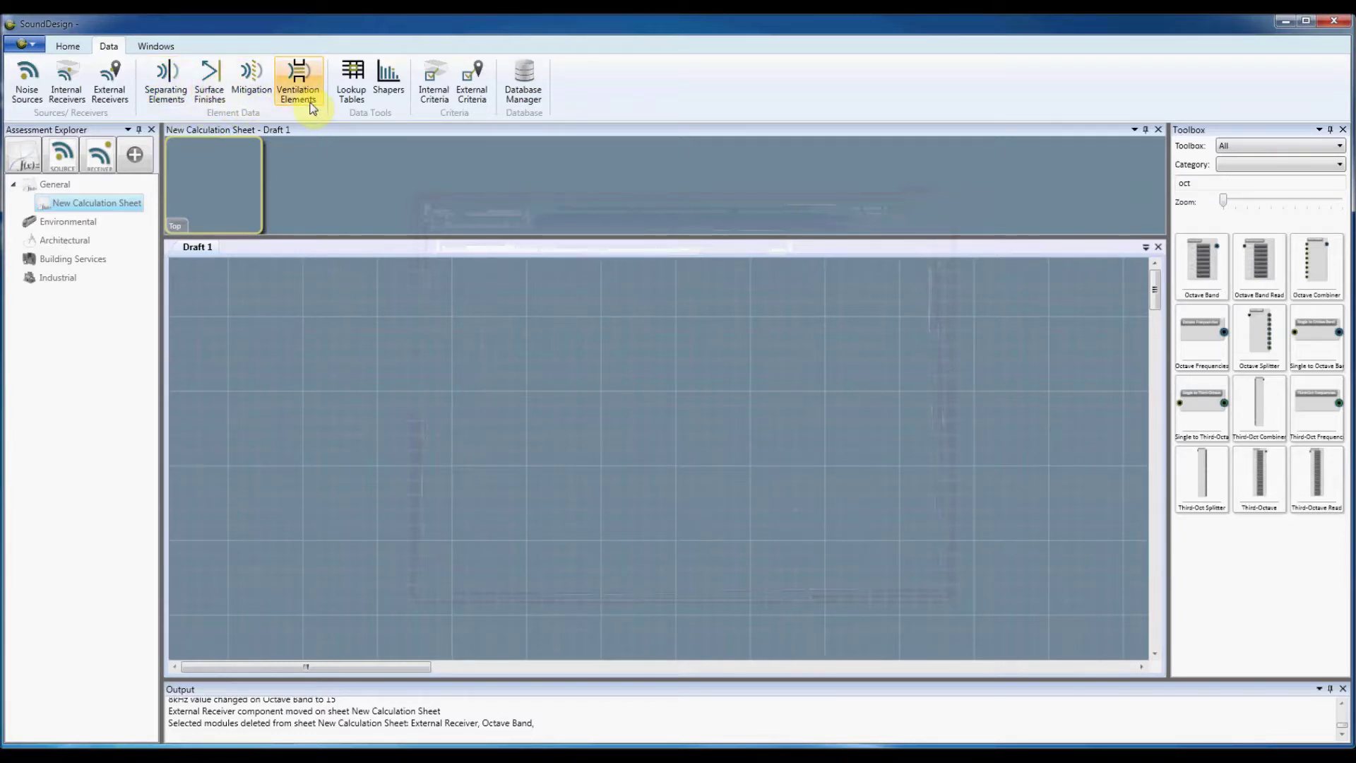
click(171, 94)
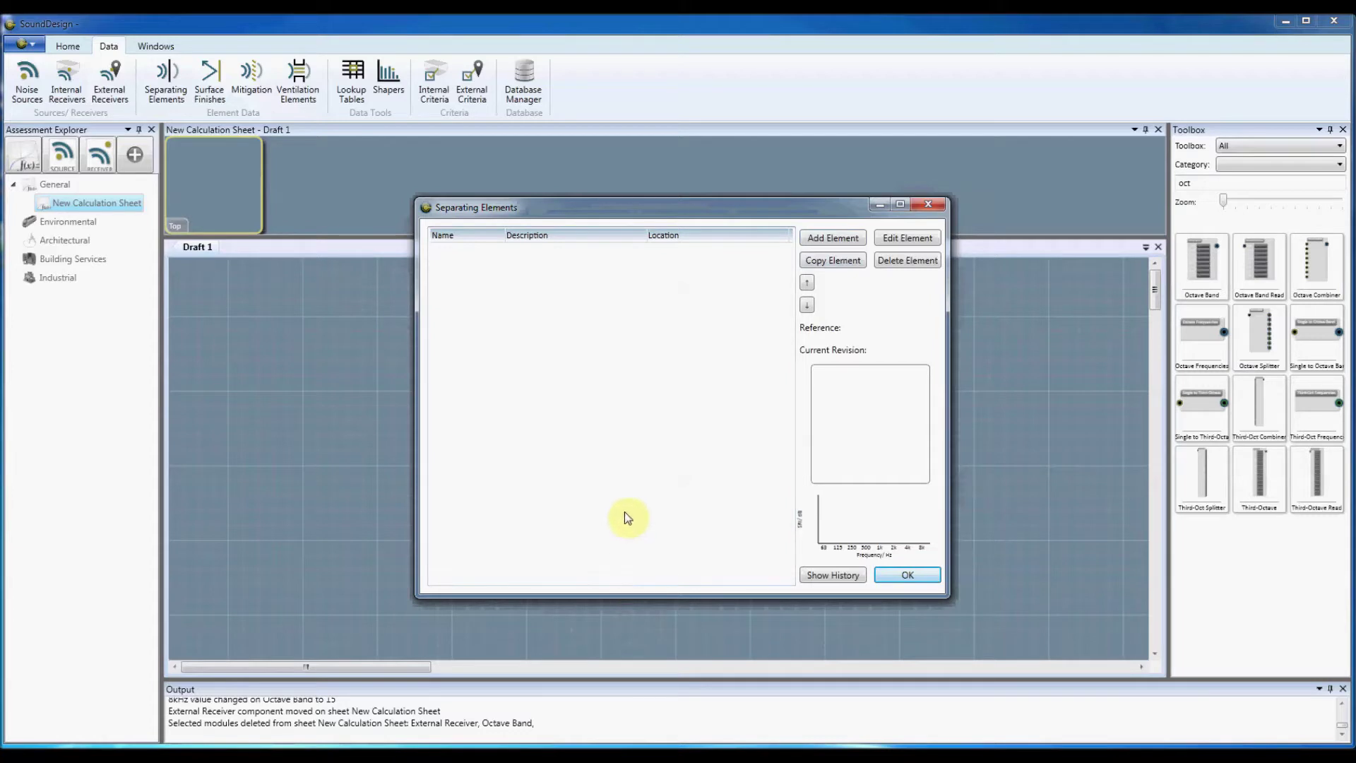
click(836, 238)
drag(828, 262, 739, 192)
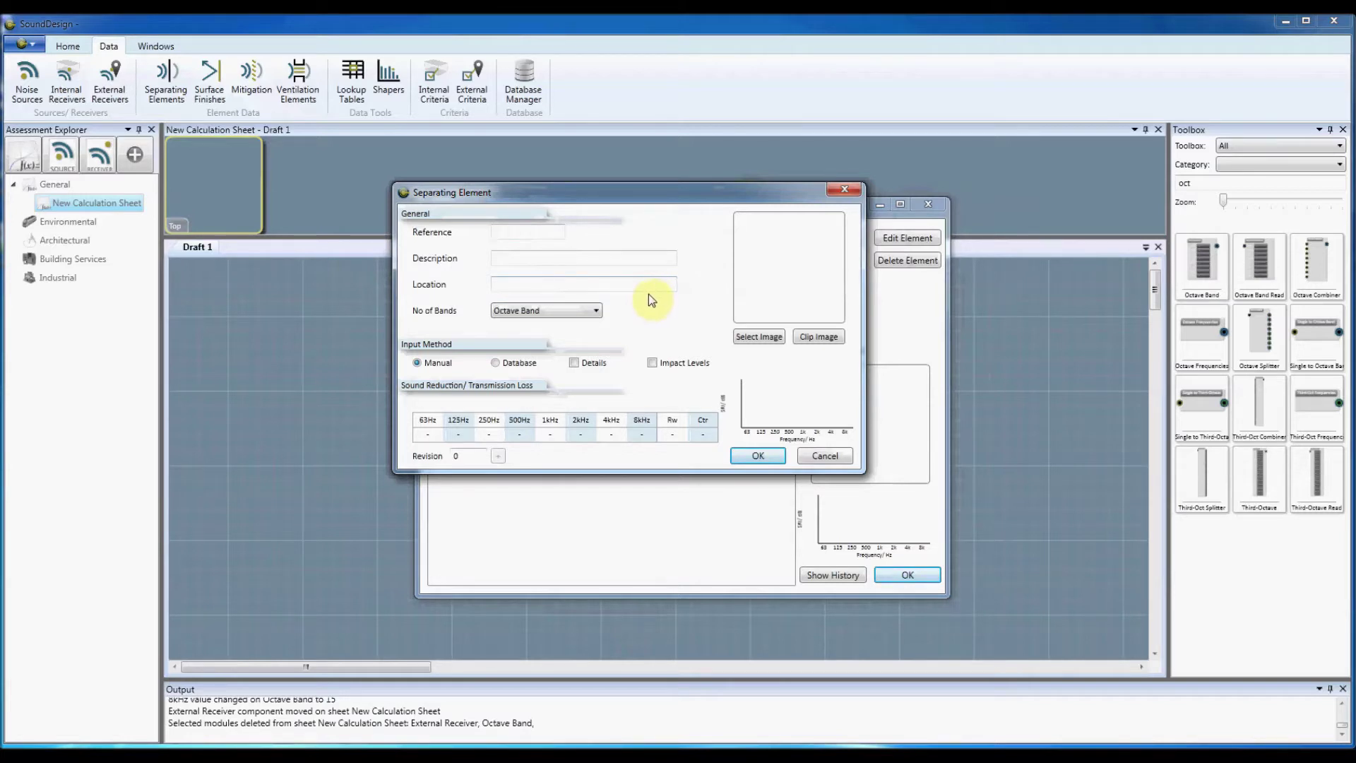
drag(509, 189, 493, 154)
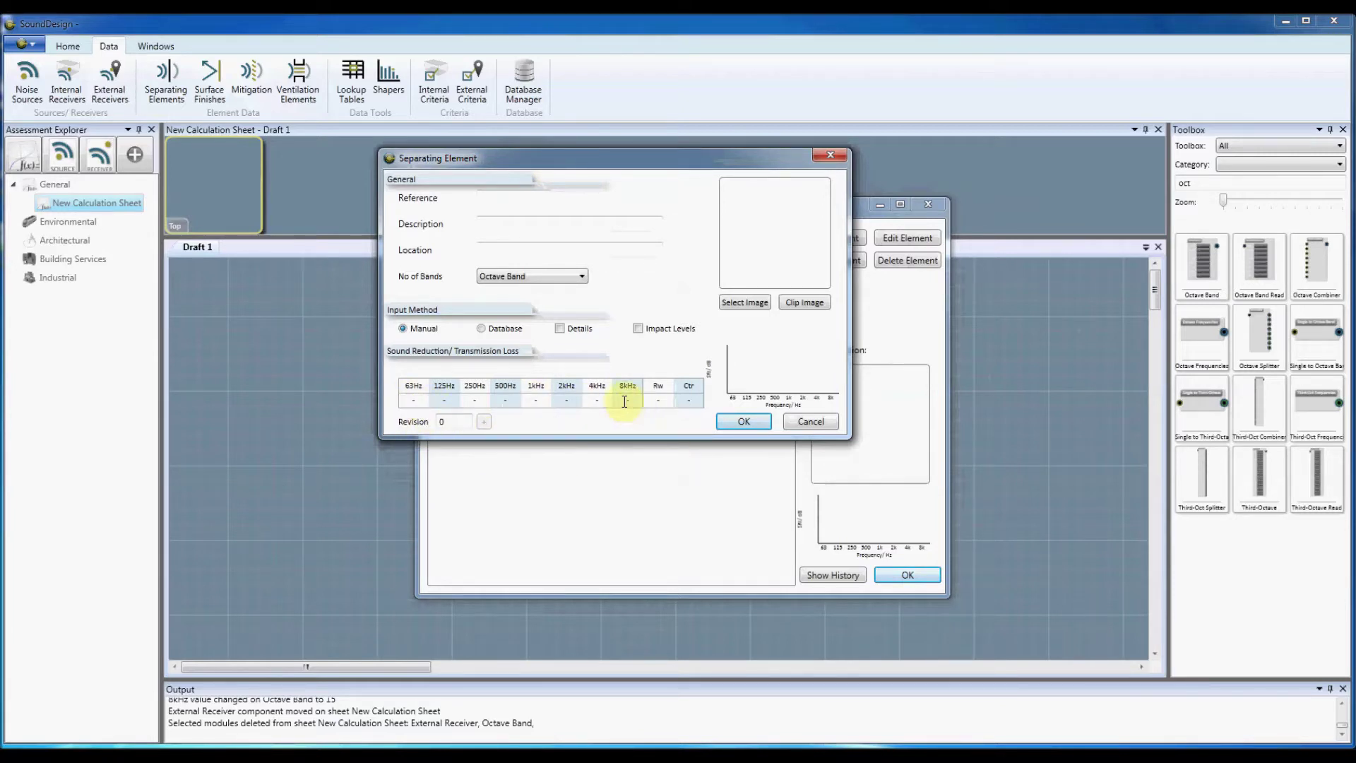
- Fill the new separating element from the database by searching "cav" and choosing the two leaves of 102.5mm brickwork, 50mm cavity entry
click(498, 330)
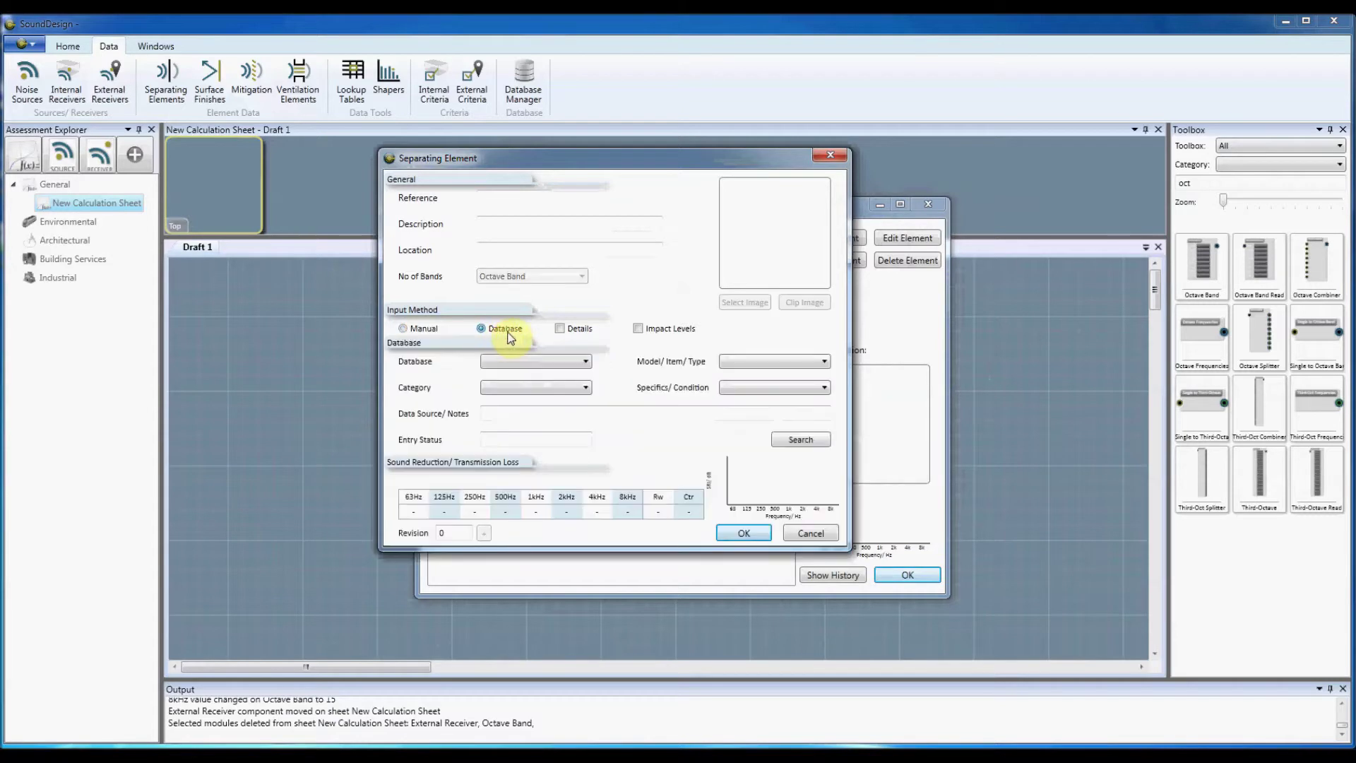
click(786, 439)
click(605, 319)
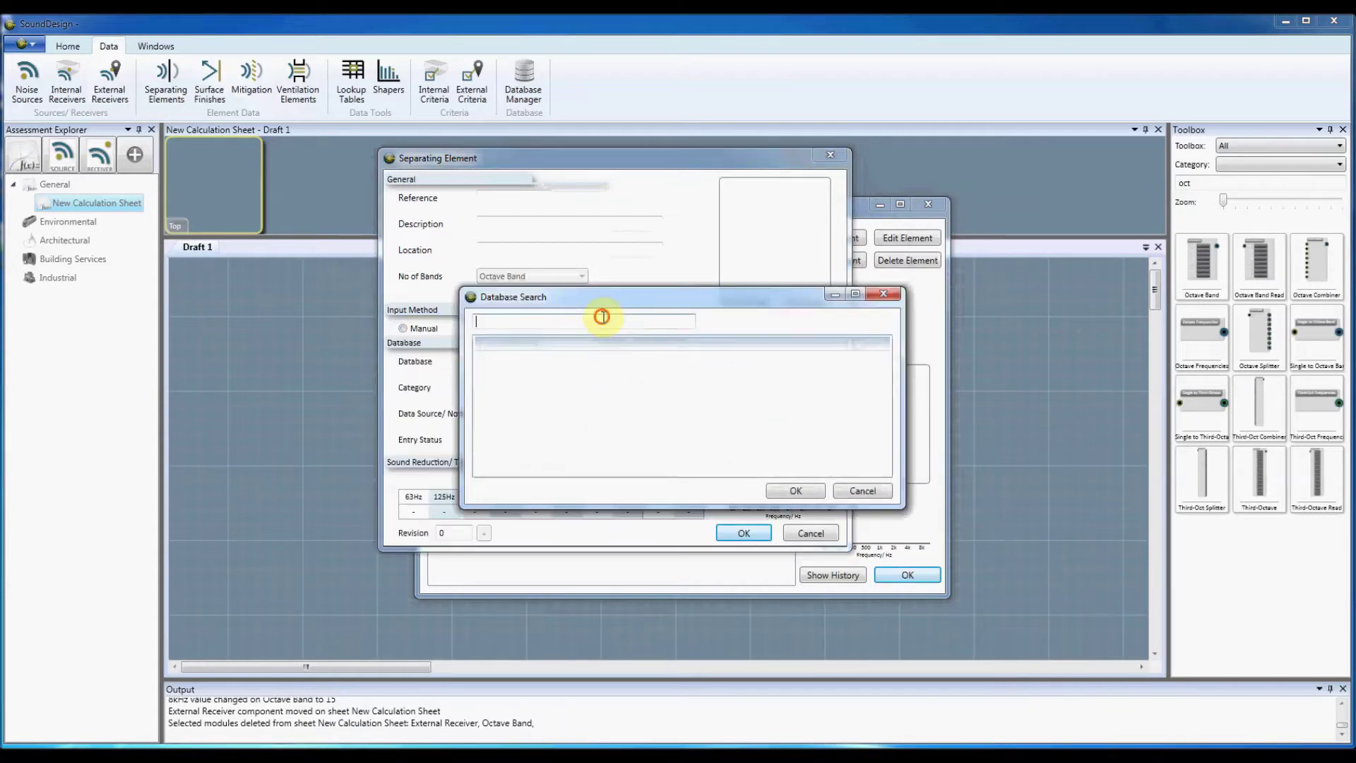
text(cav)
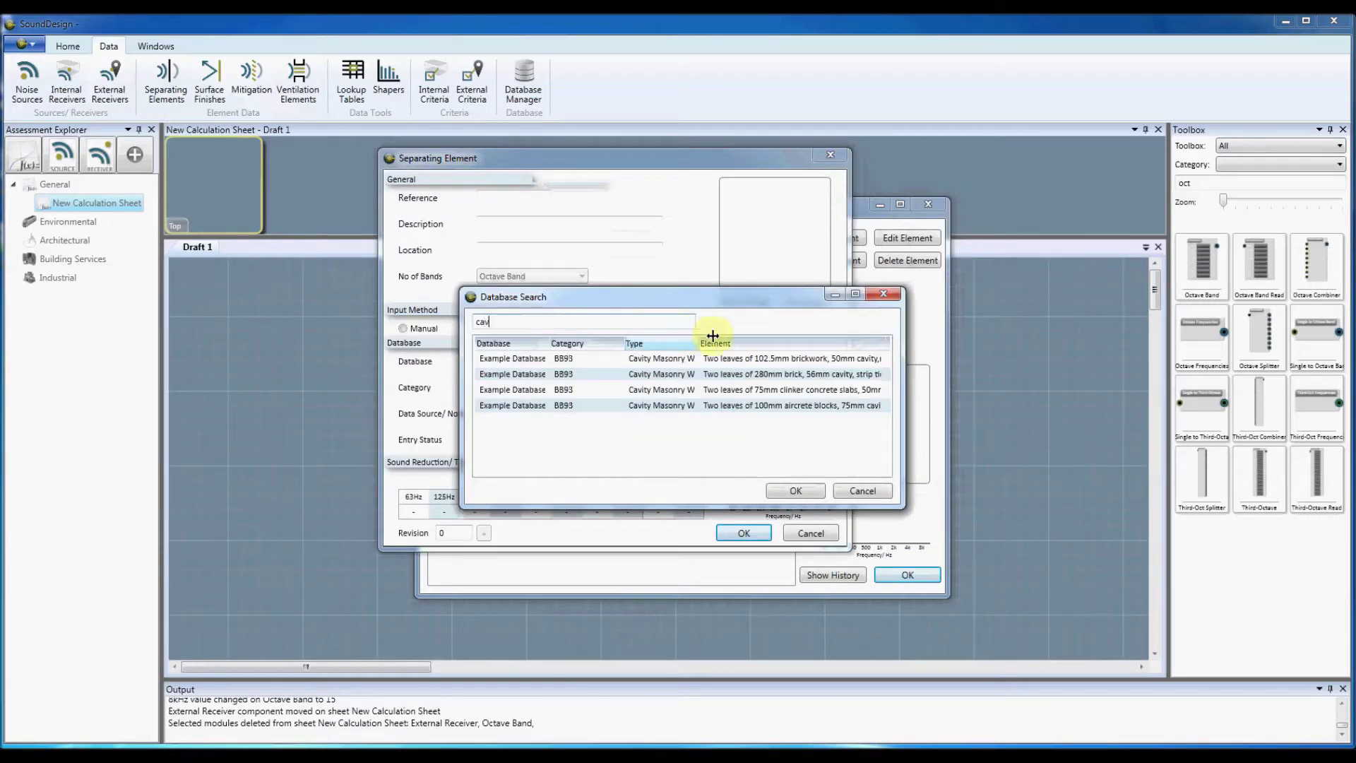
double_click(675, 359)
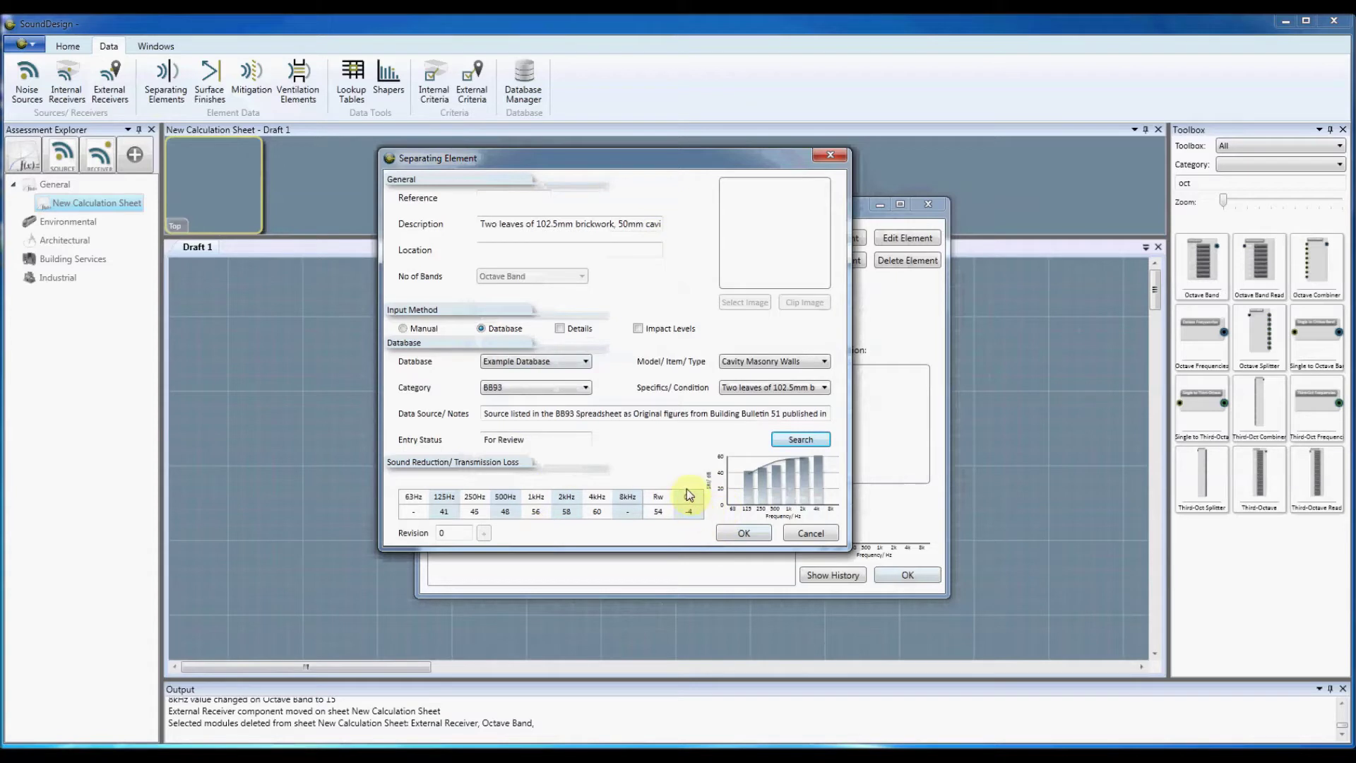
- Return the separating element to manual input, examine its Details and Impact Levels fields, and discard the element
click(429, 331)
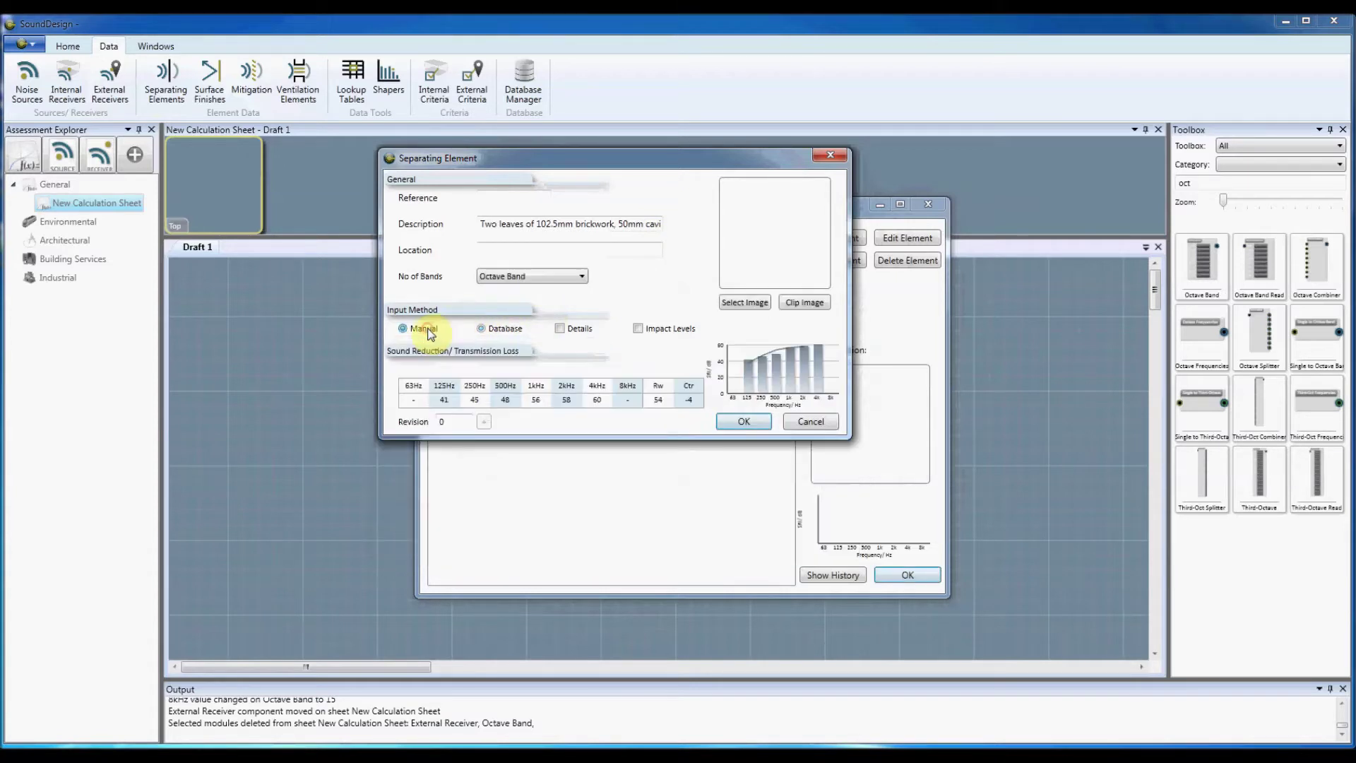
click(577, 331)
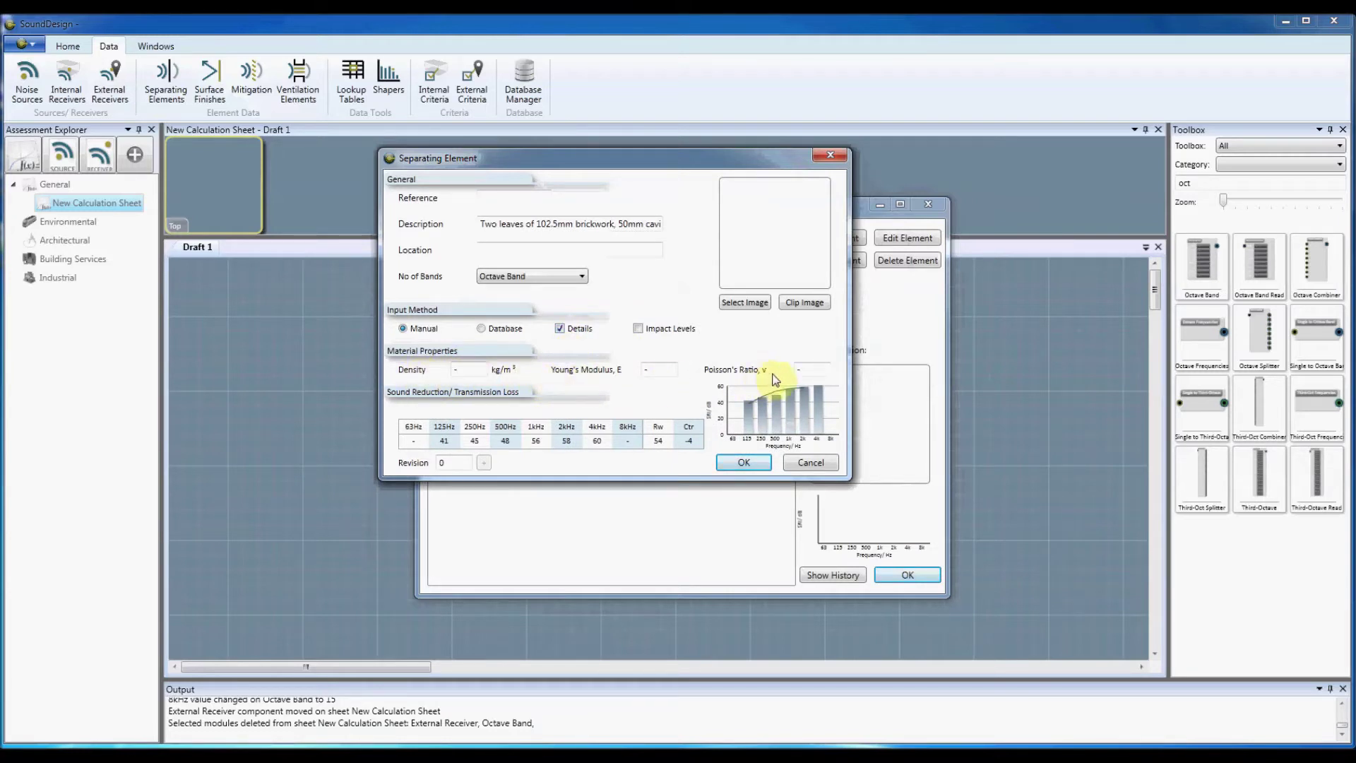
click(634, 330)
click(560, 329)
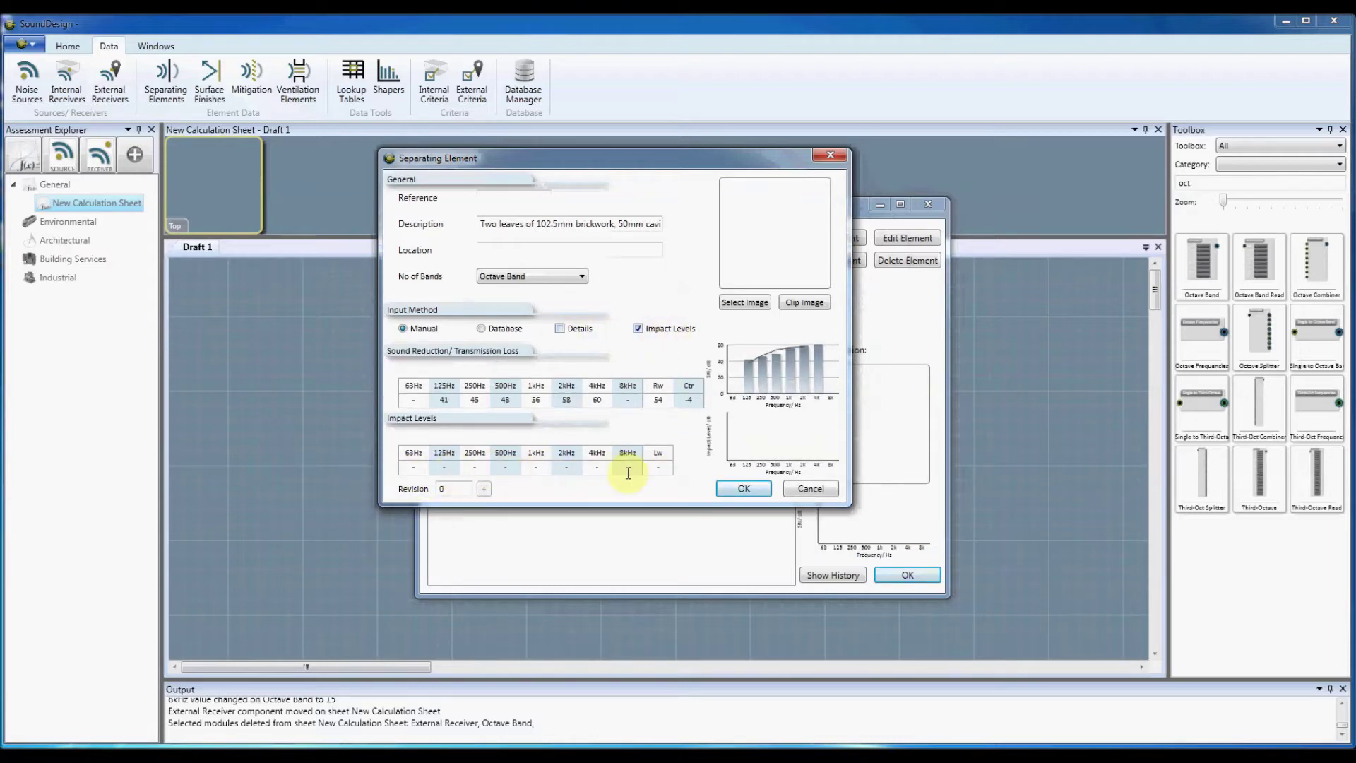
click(818, 487)
click(940, 204)
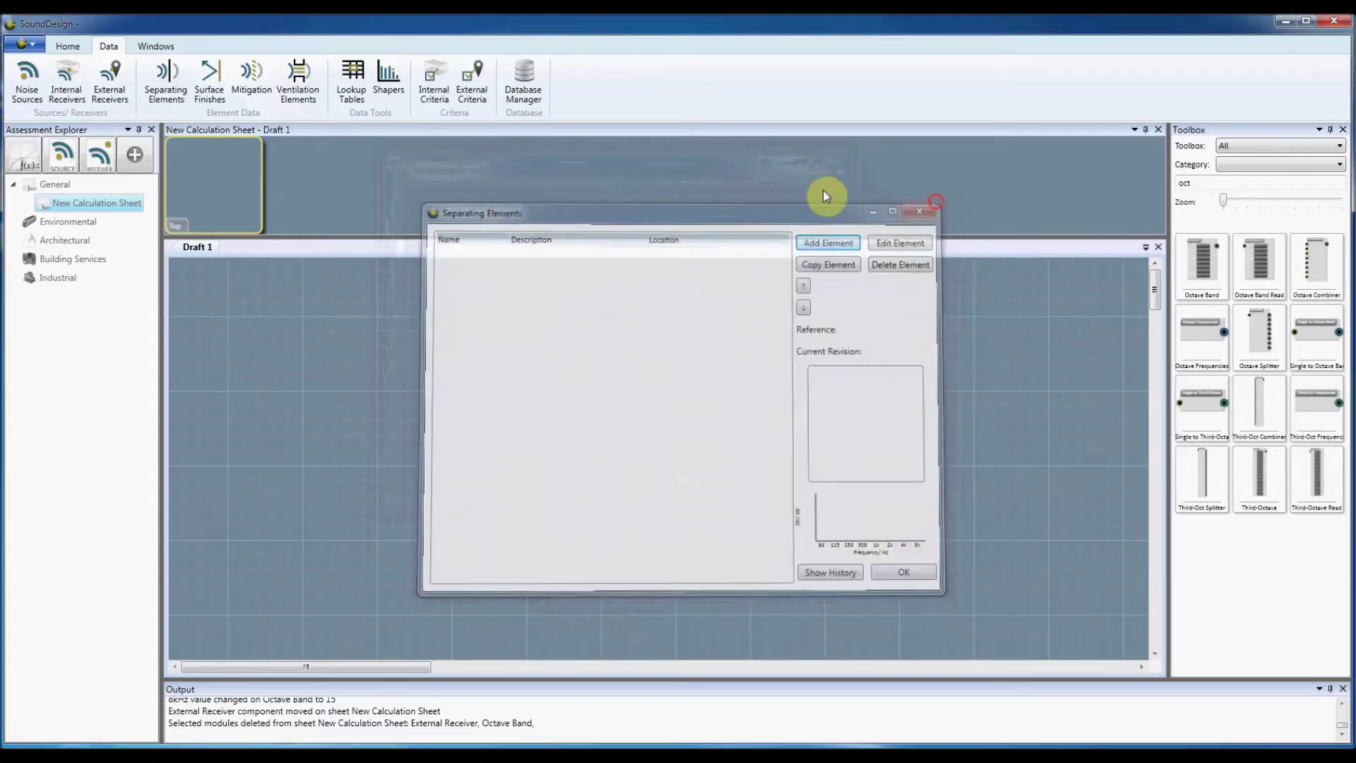
- Examine the absorption and Details fields of a new surface finish, and close Surface Finishes without adding it
click(211, 77)
click(850, 239)
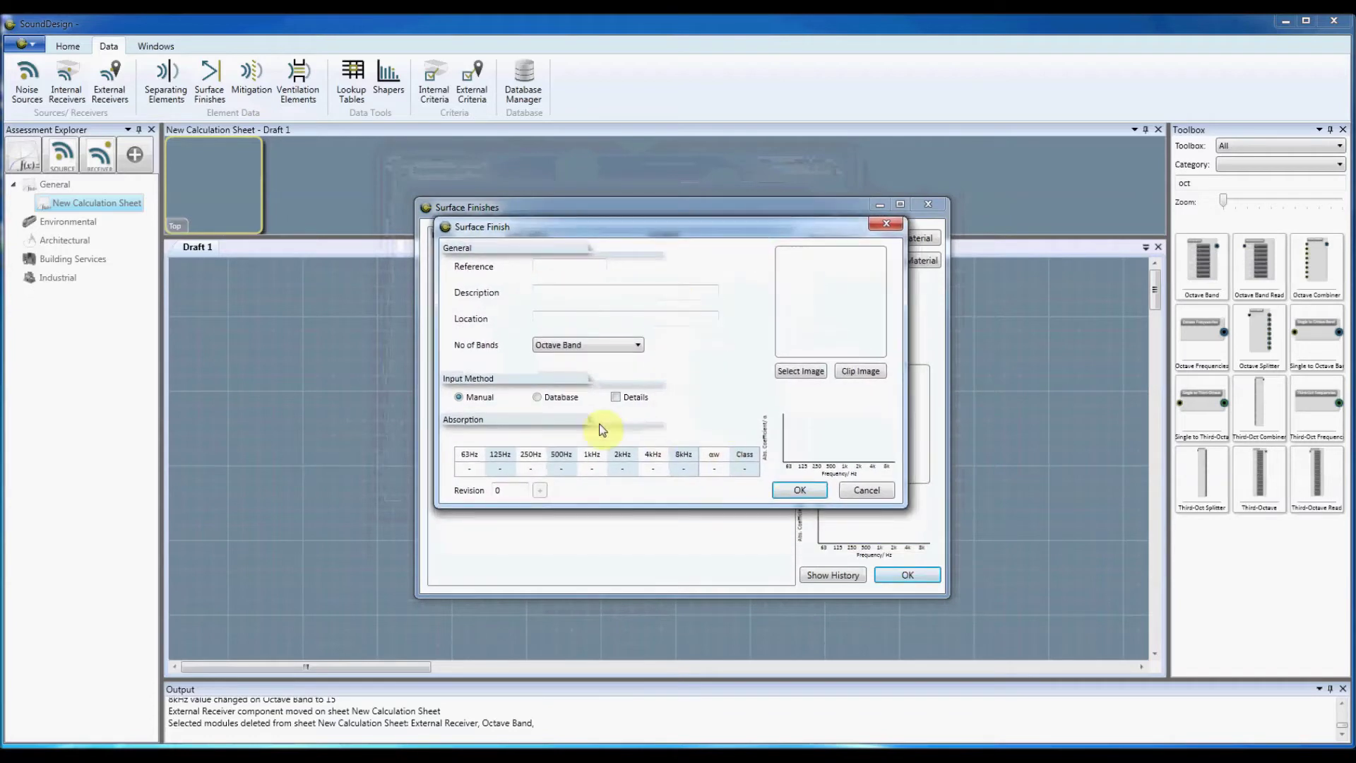
click(629, 400)
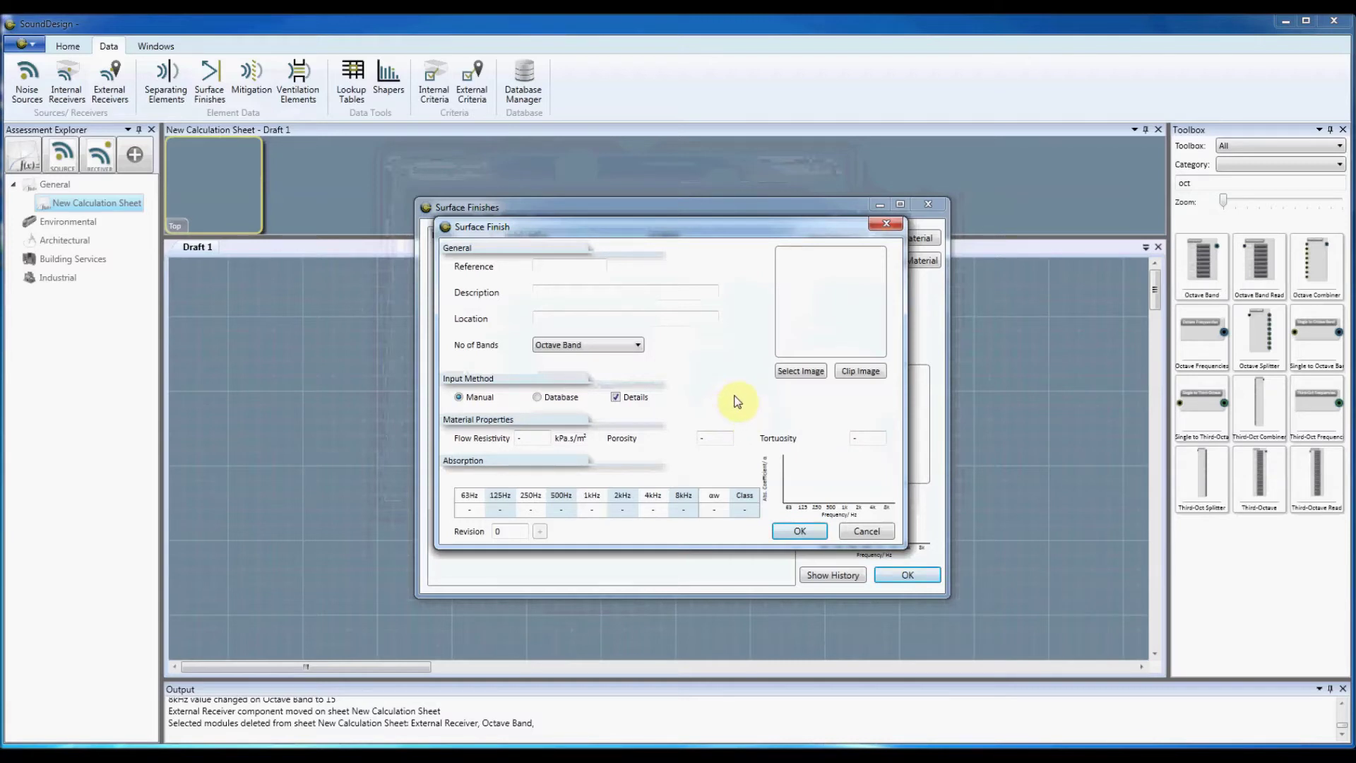
click(863, 528)
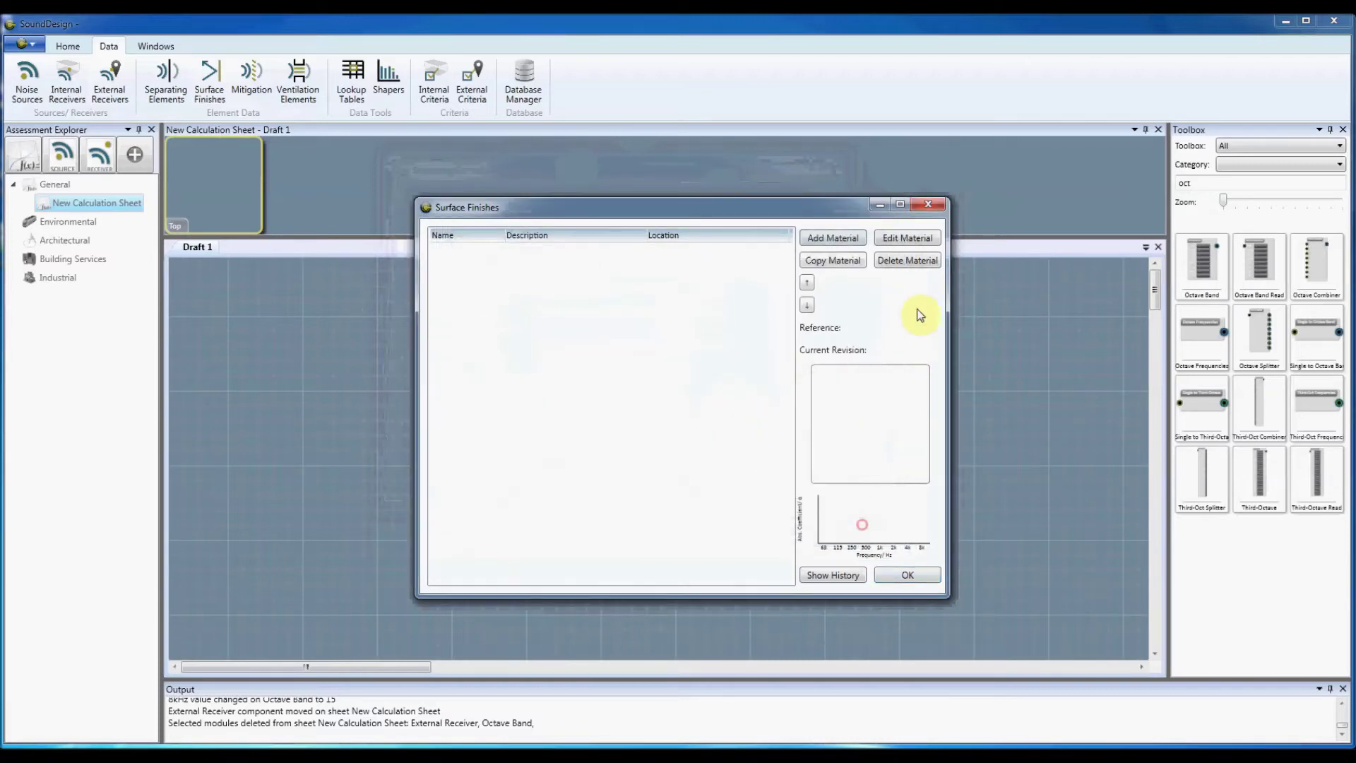
click(928, 204)
- Examine the insertion loss and pressure drop fields of a new mitigation measure, and close Mitigation Measures without adding it
click(251, 77)
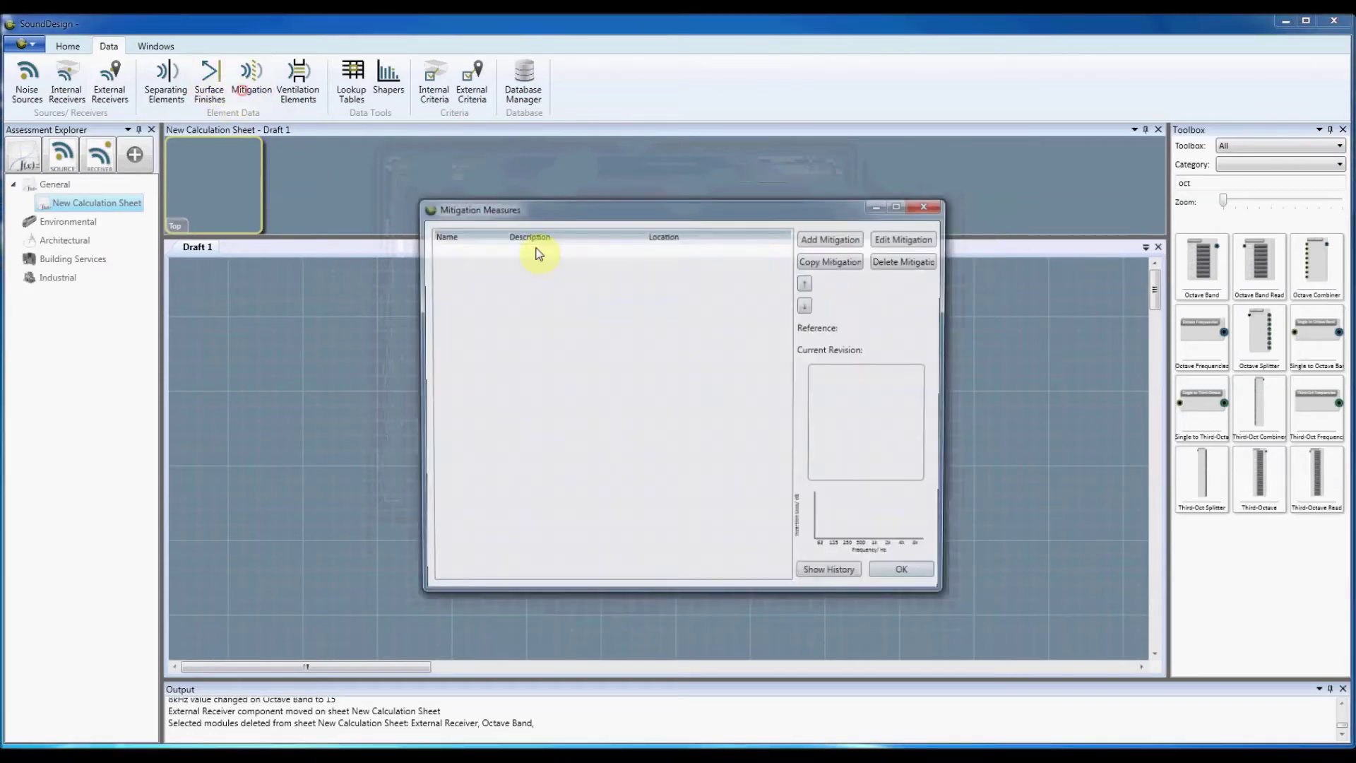
click(857, 240)
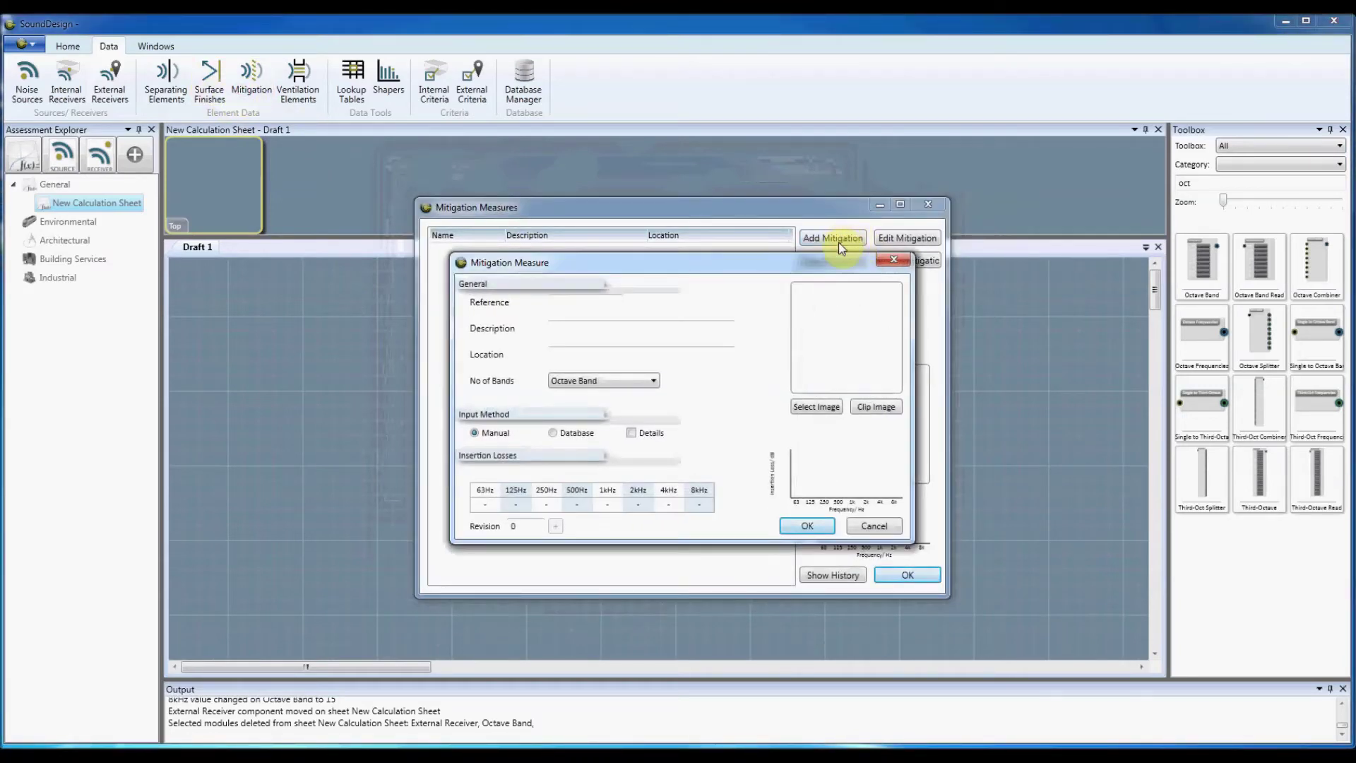
click(631, 433)
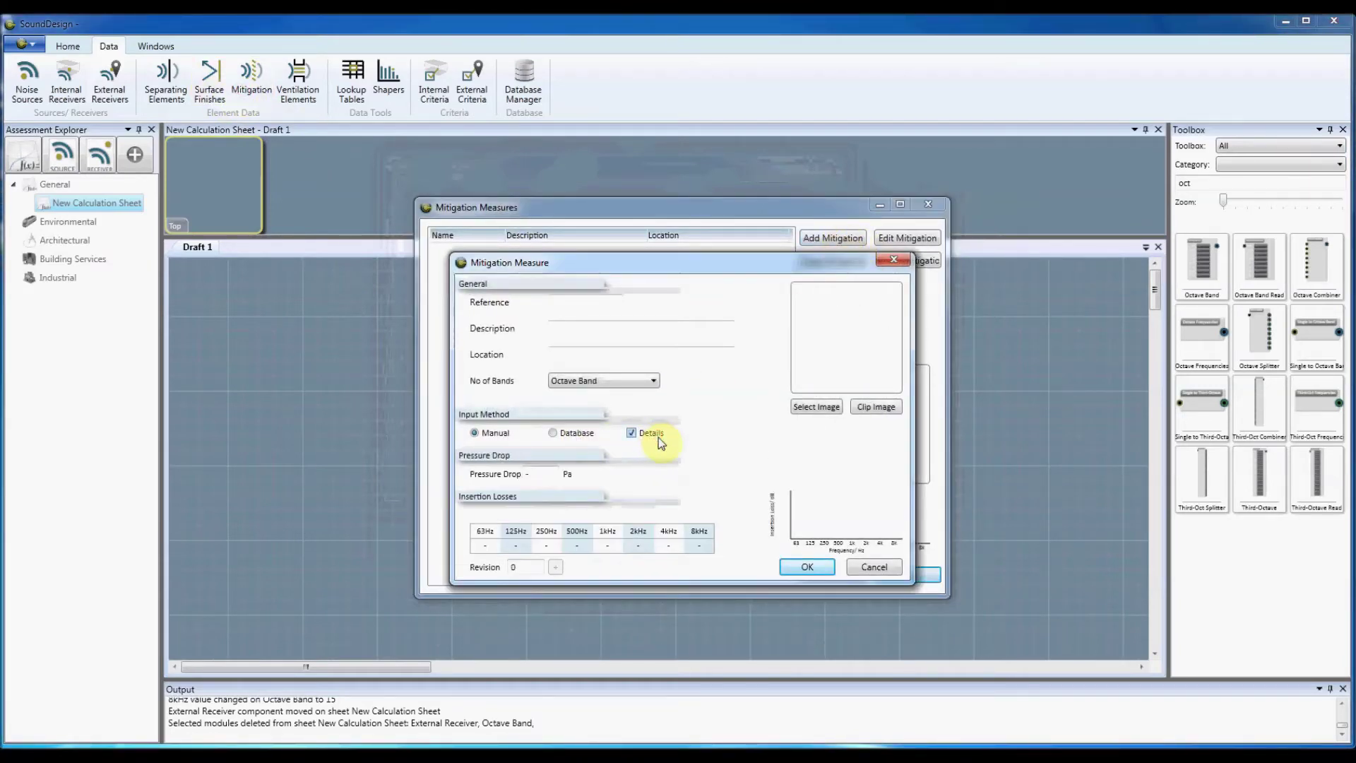
drag(672, 269, 680, 218)
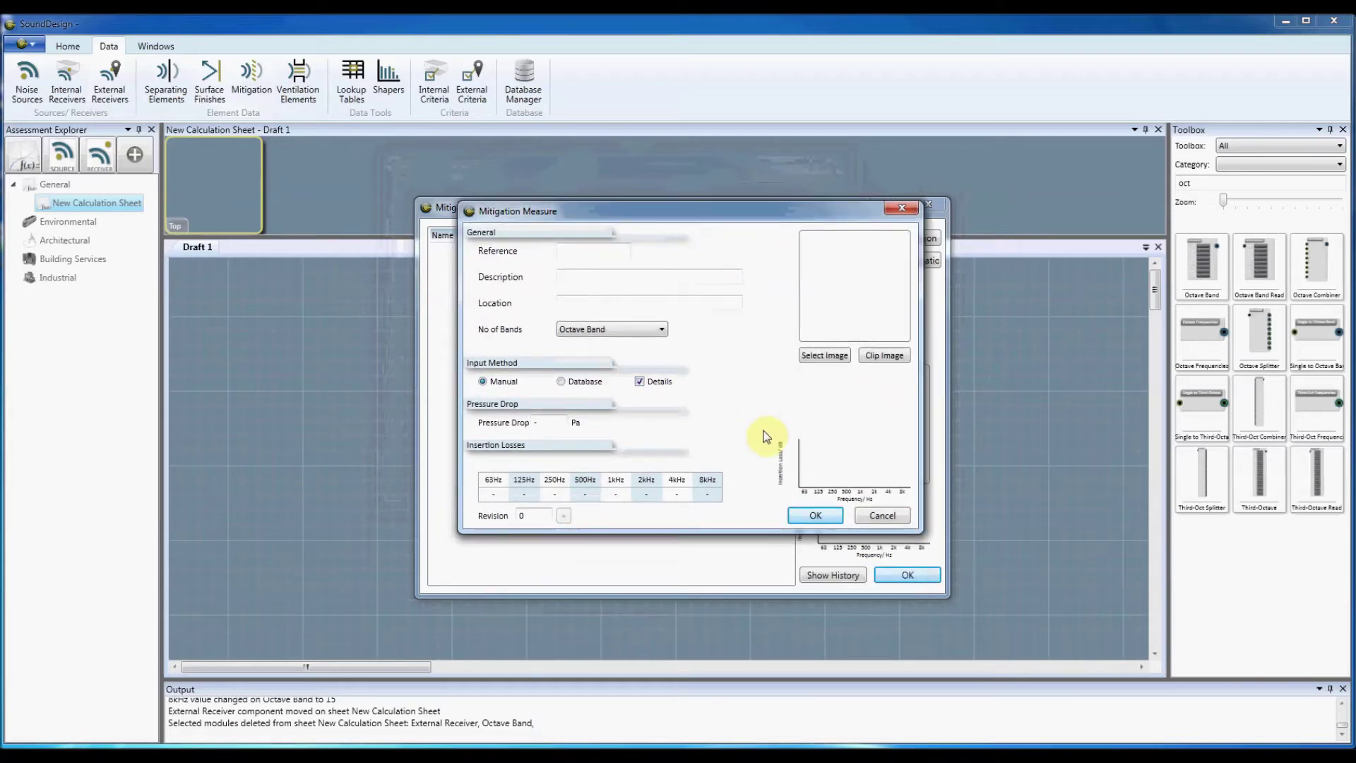
click(553, 422)
click(881, 514)
click(929, 206)
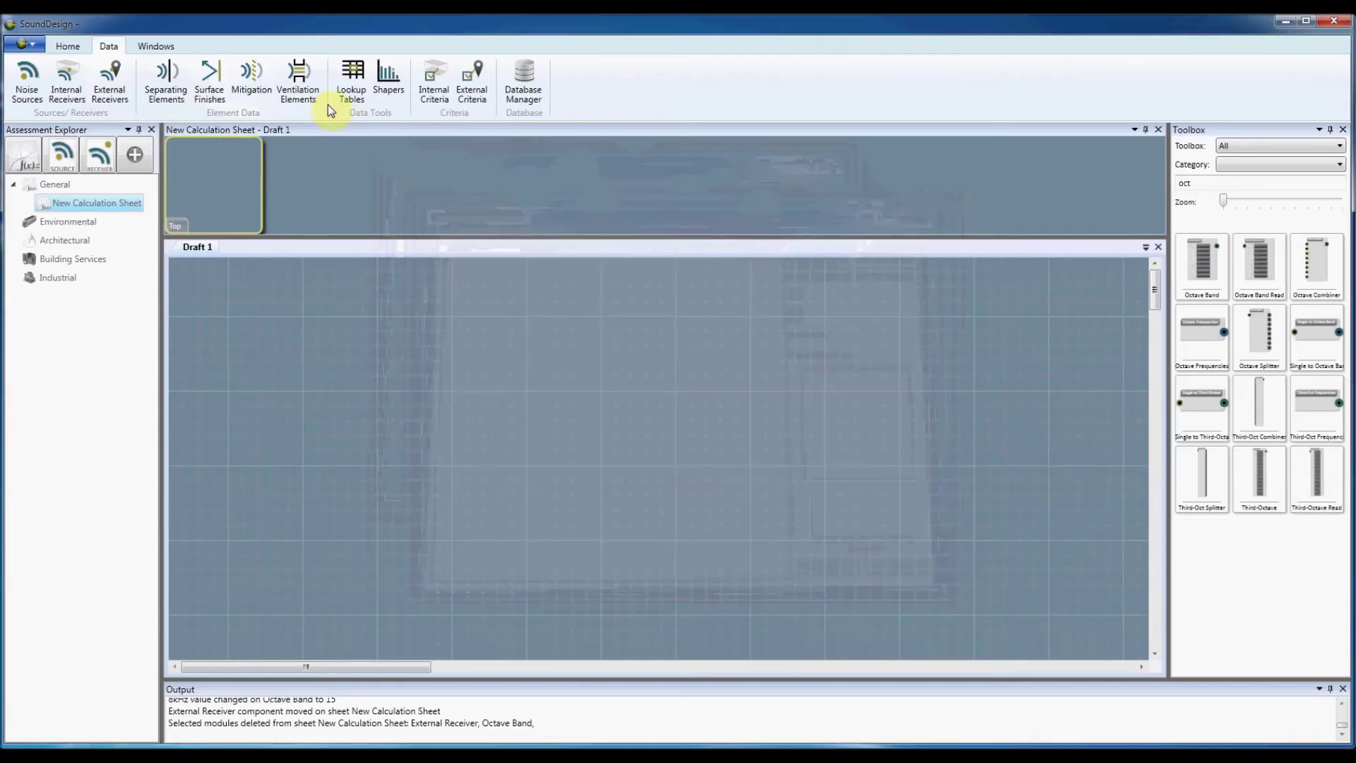
- Examine the Manual and Database input methods of a new ventilation element, and close Ventilation Elements without adding it
click(286, 92)
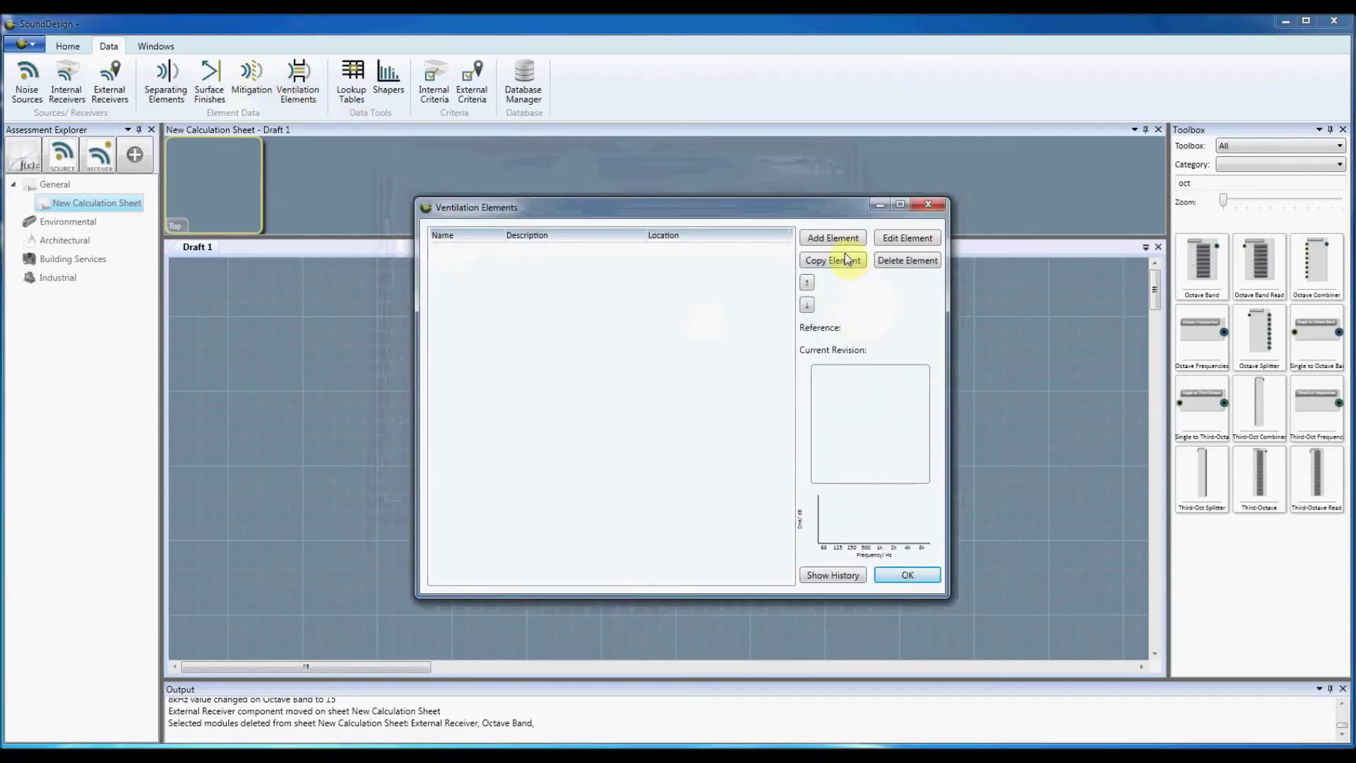
click(832, 239)
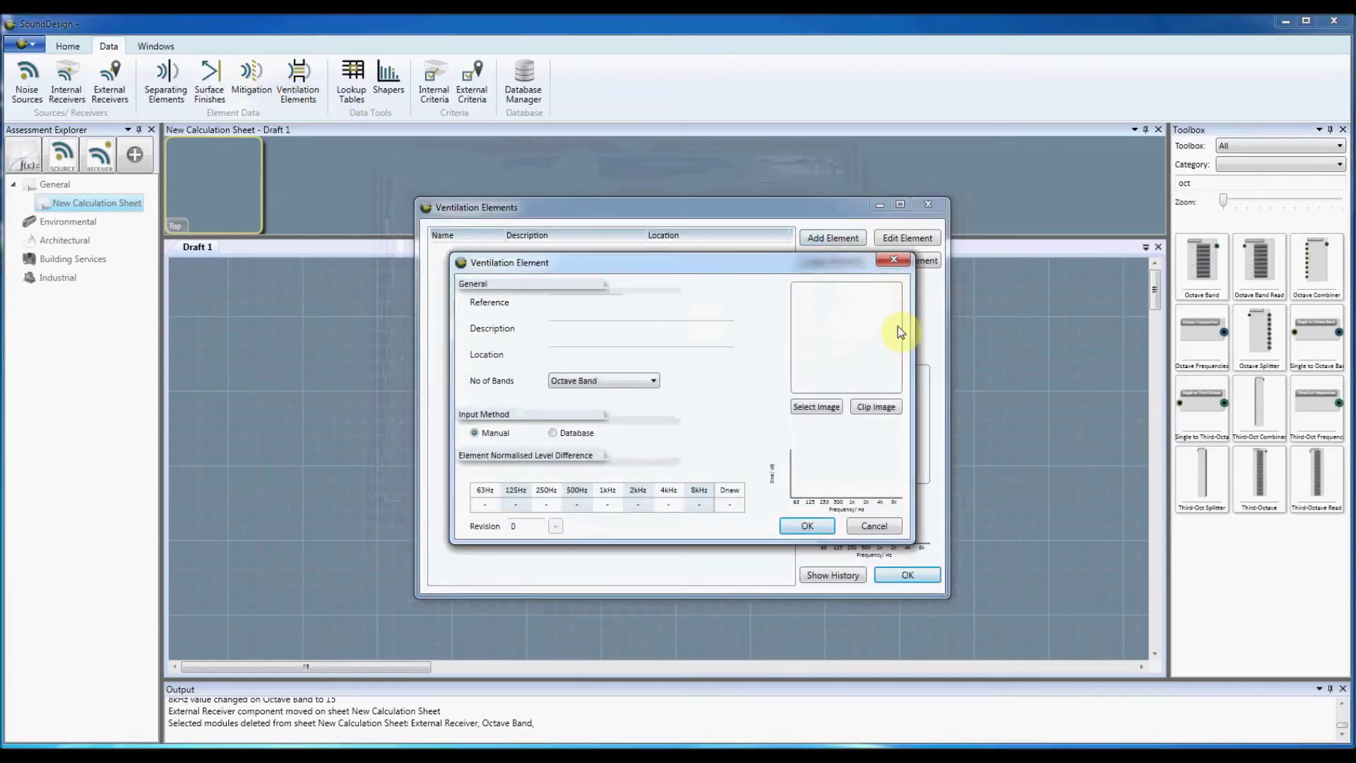
click(556, 433)
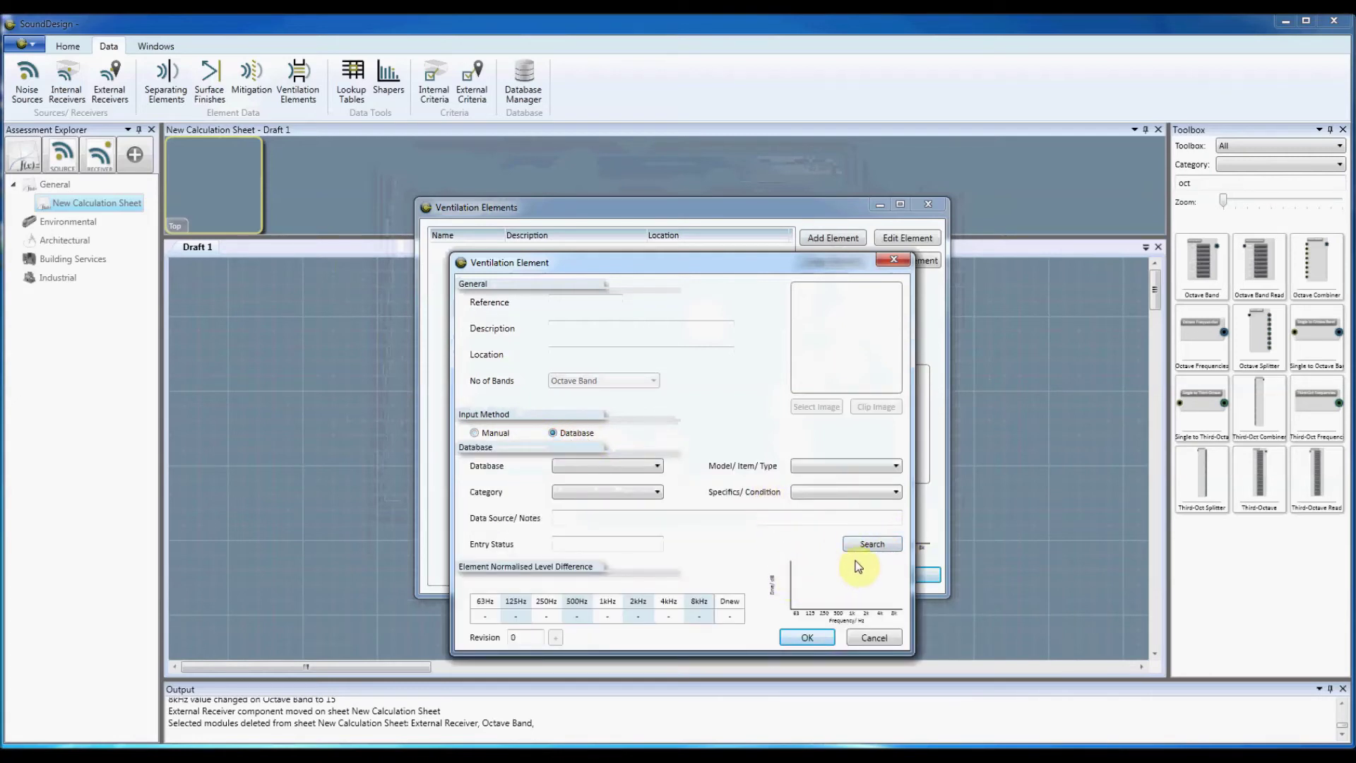
click(497, 433)
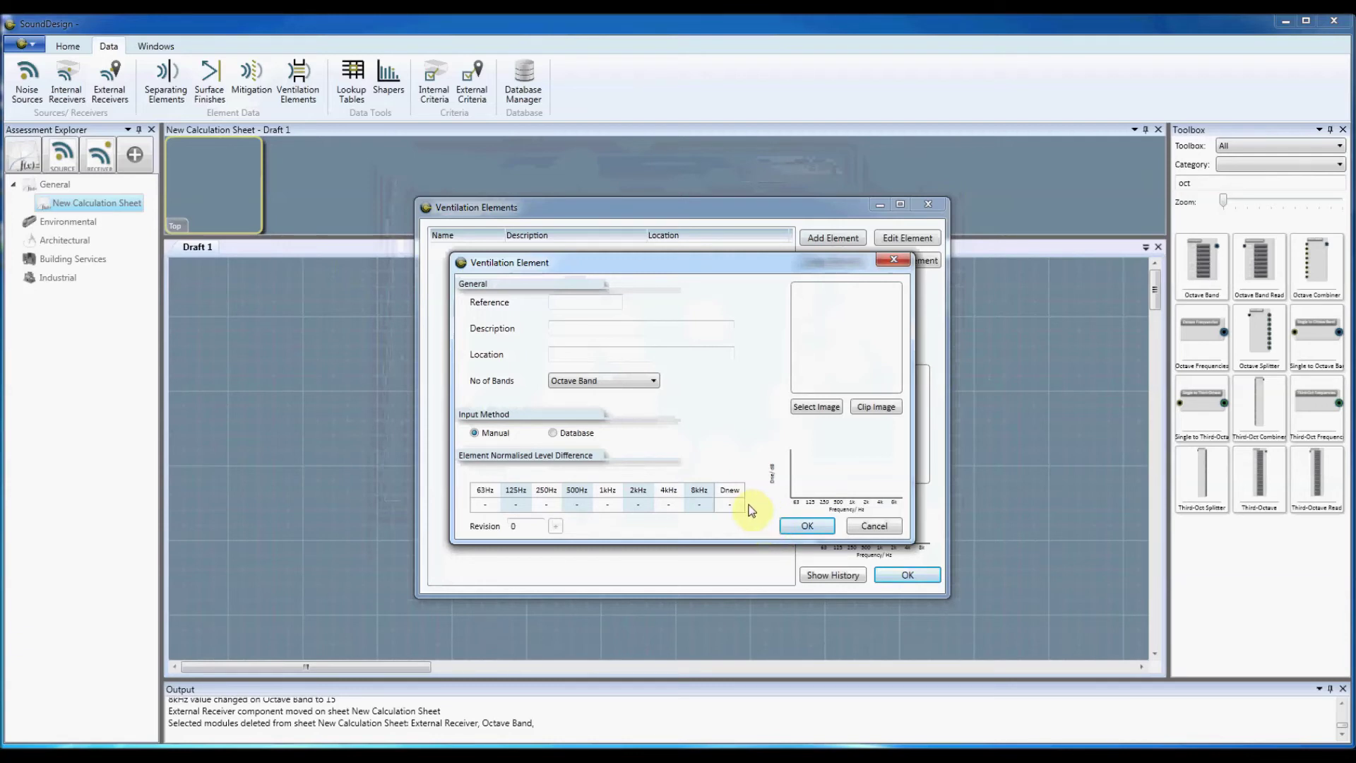
click(870, 527)
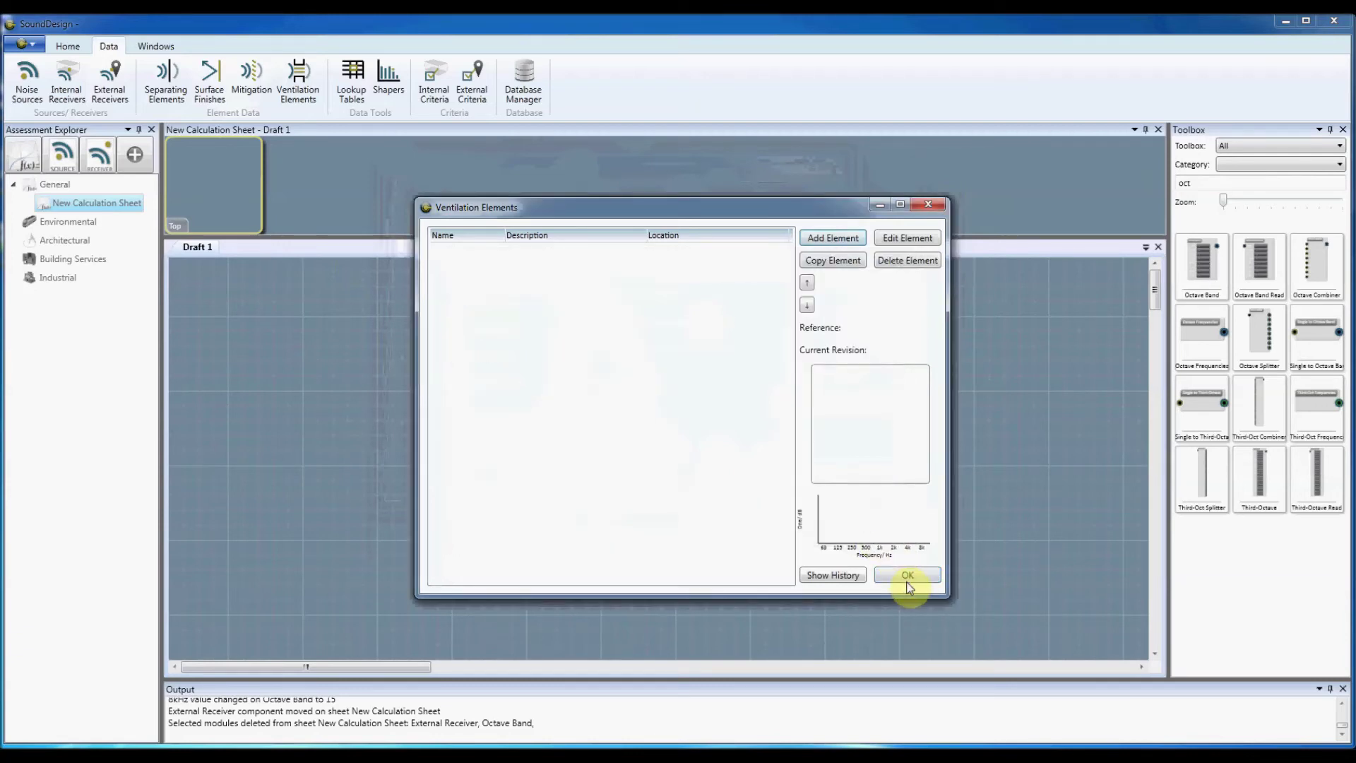
click(907, 575)
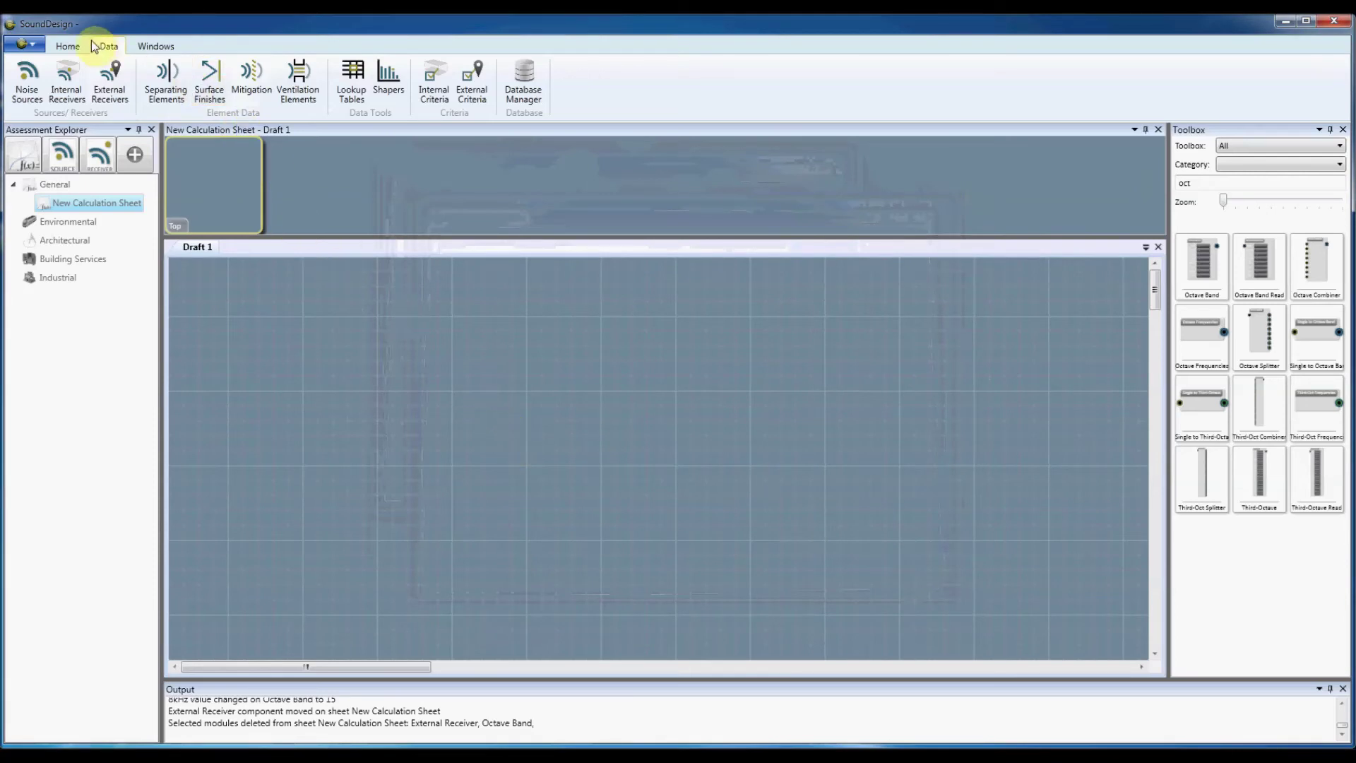
- Review the default single figure options in the Programme Settings and close them without changes
click(73, 46)
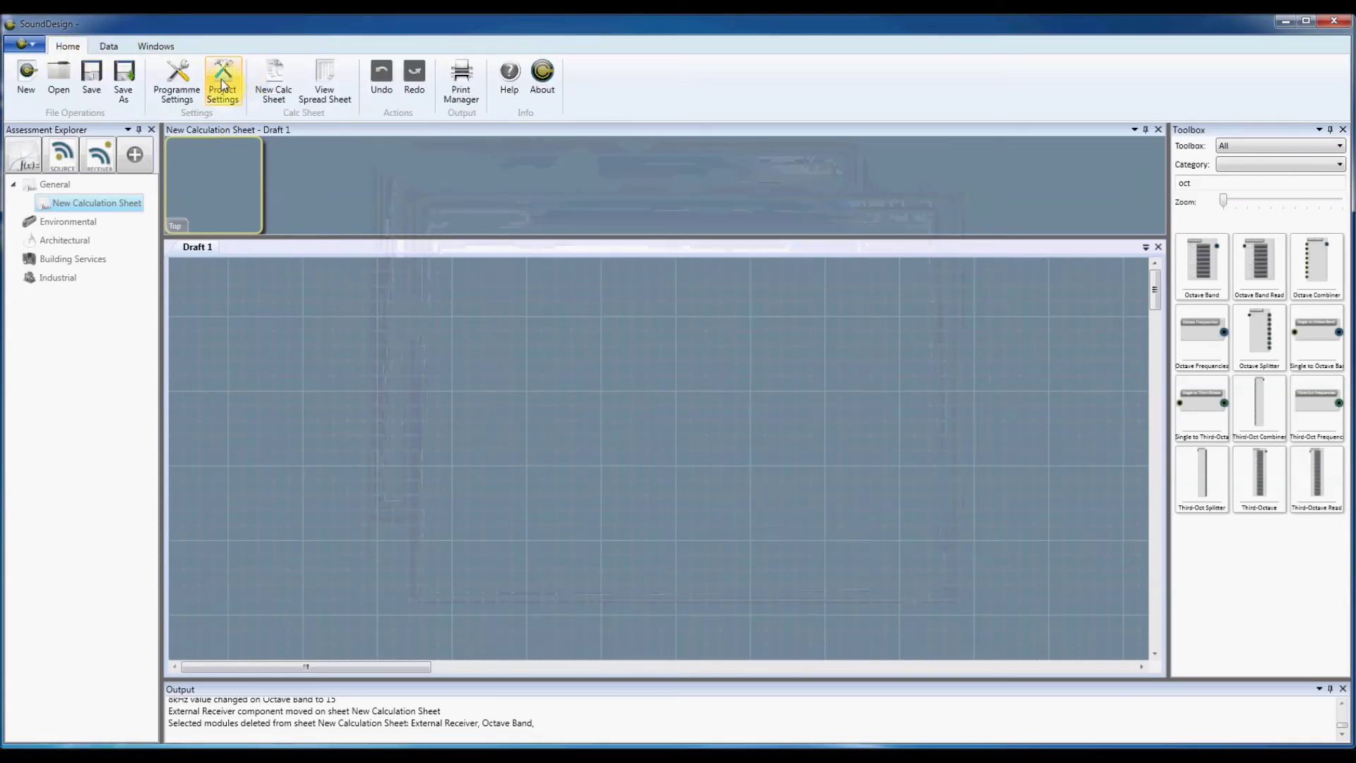
click(180, 80)
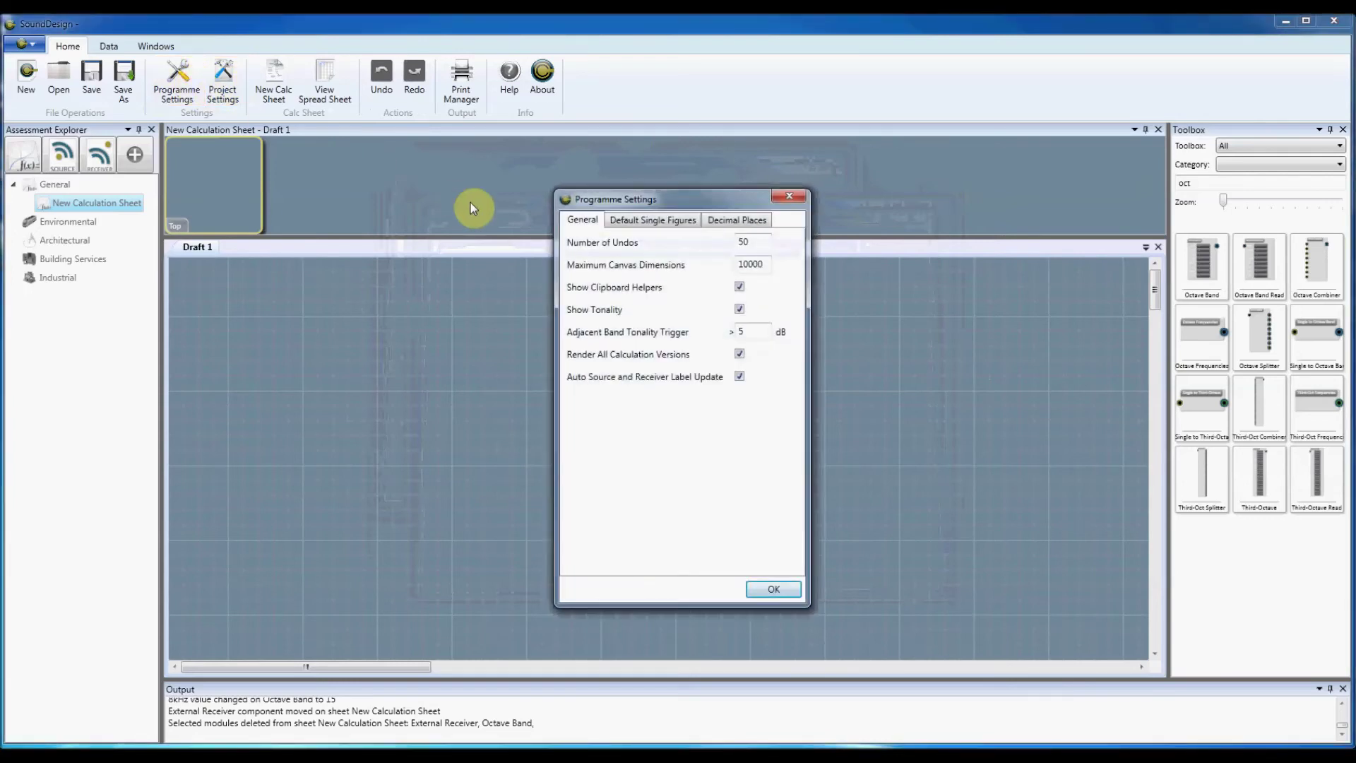
click(672, 219)
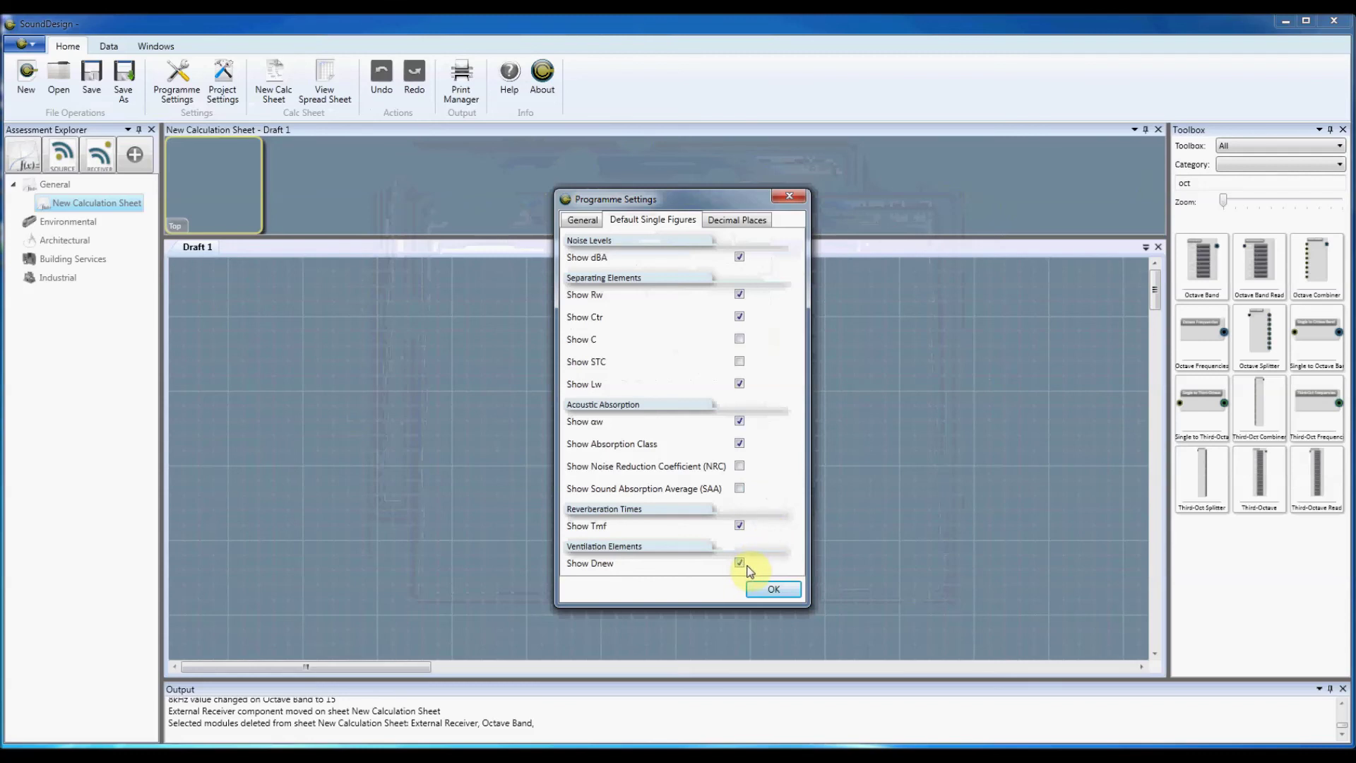
click(771, 587)
click(774, 590)
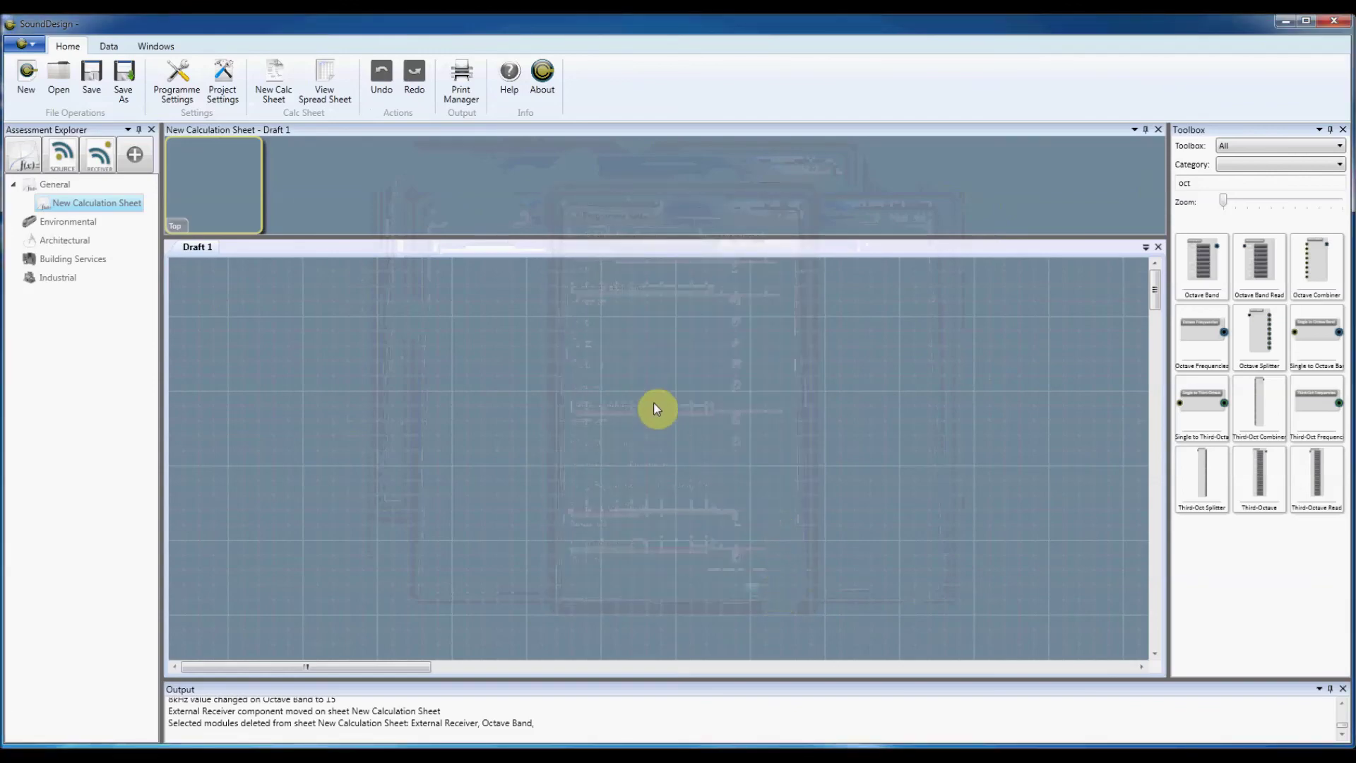